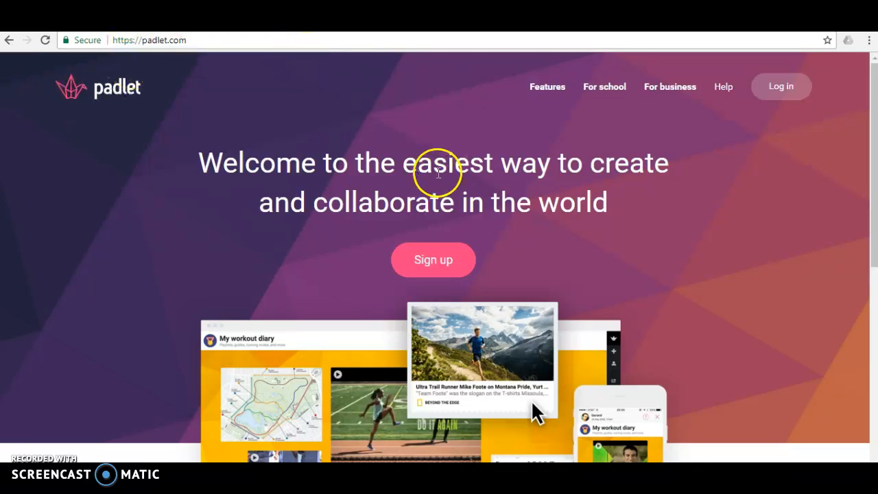
- Start a new padlet and browse the blank layouts and templates on offer
click(430, 260)
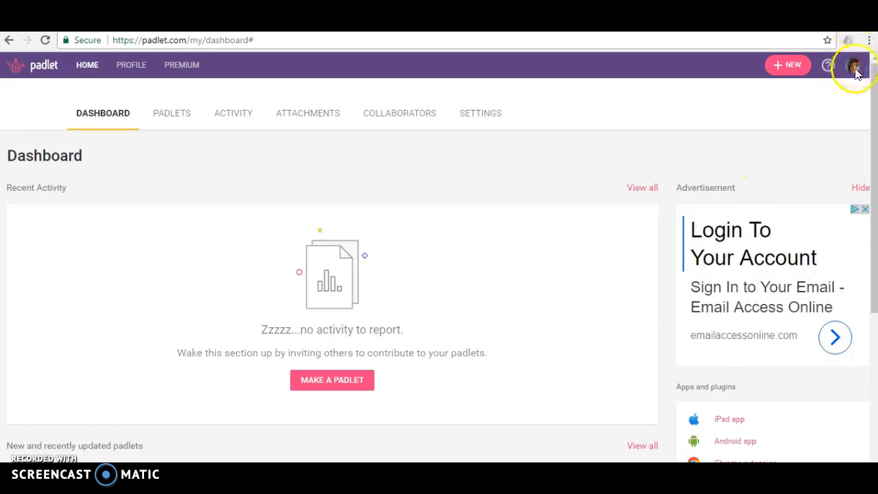
click(782, 65)
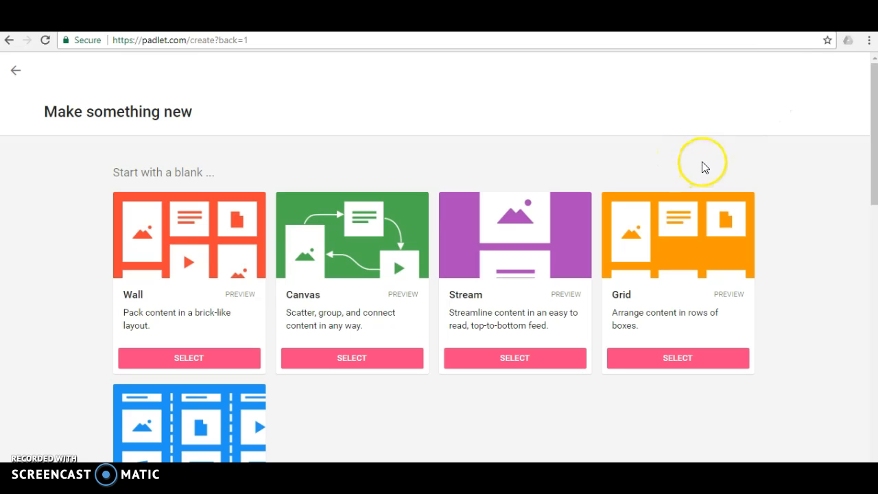
scroll(702, 165, down, 1)
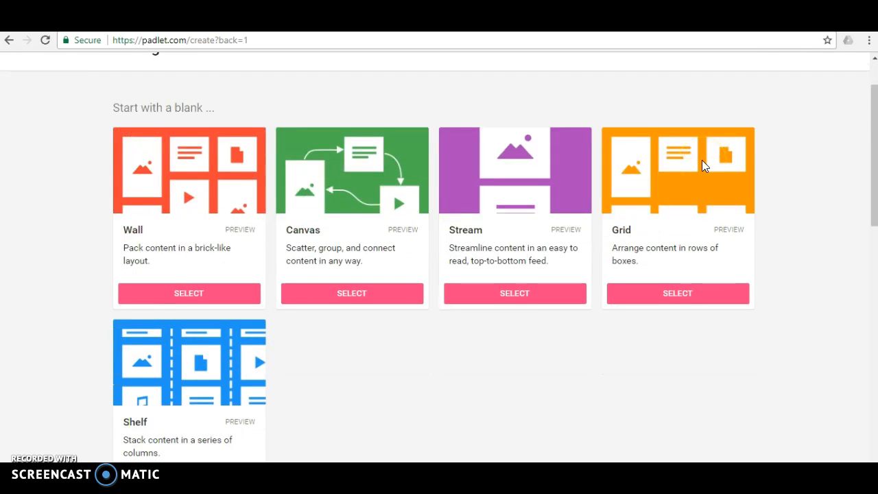
scroll(702, 165, down, 5)
scroll(702, 165, down, 2)
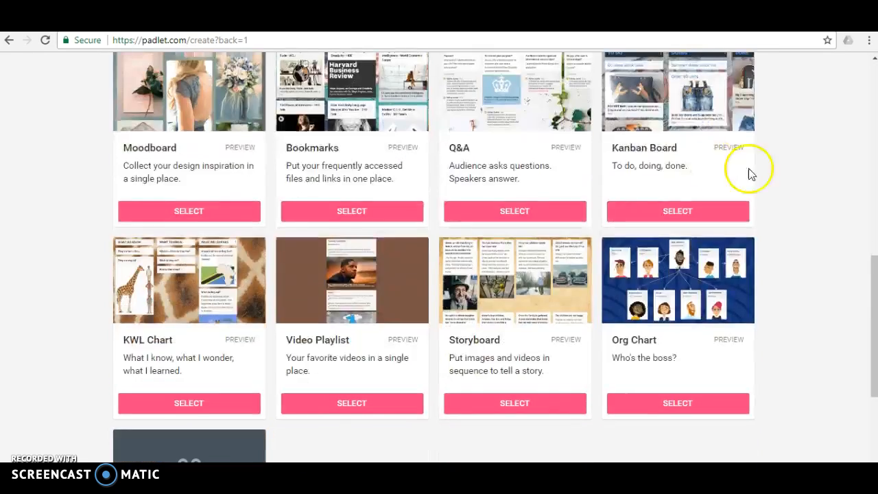
scroll(802, 186, down, 1)
scroll(804, 189, down, 1)
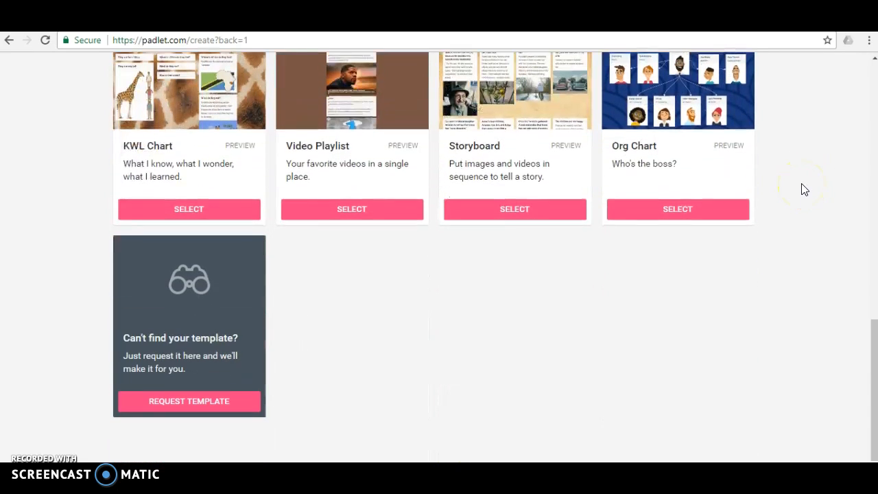
scroll(805, 189, up, 2)
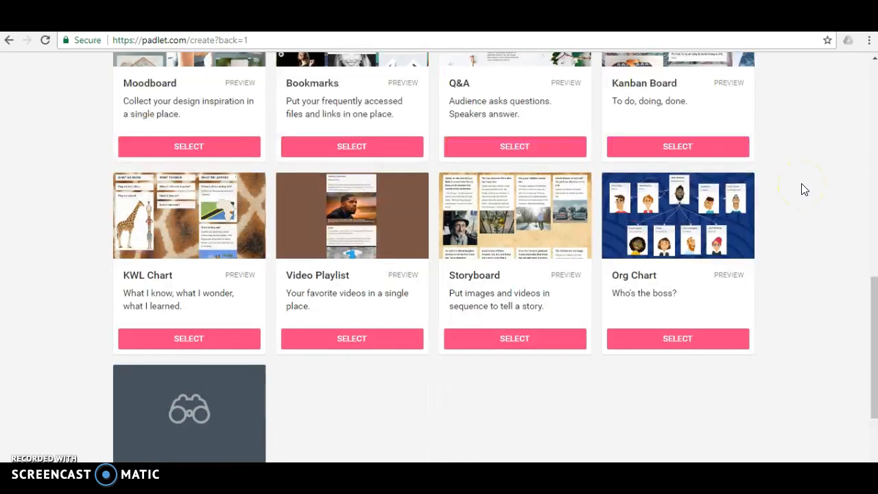
scroll(804, 189, up, 1)
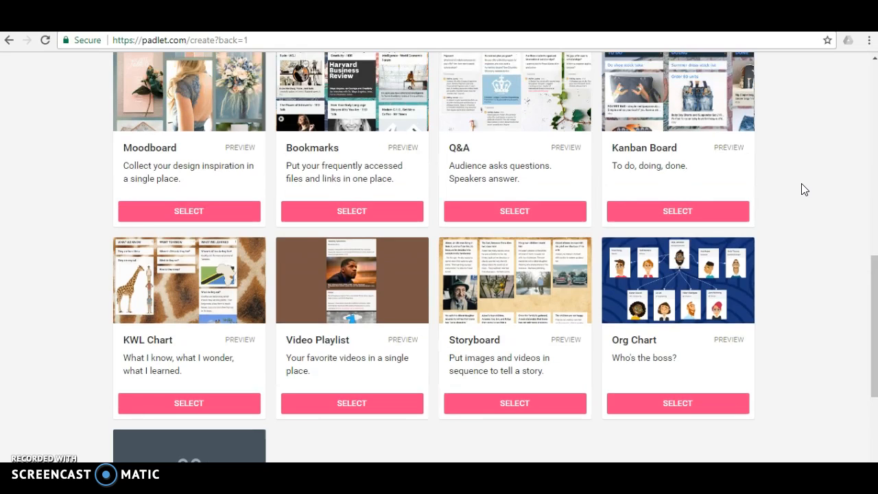
scroll(805, 189, up, 6)
scroll(803, 188, up, 2)
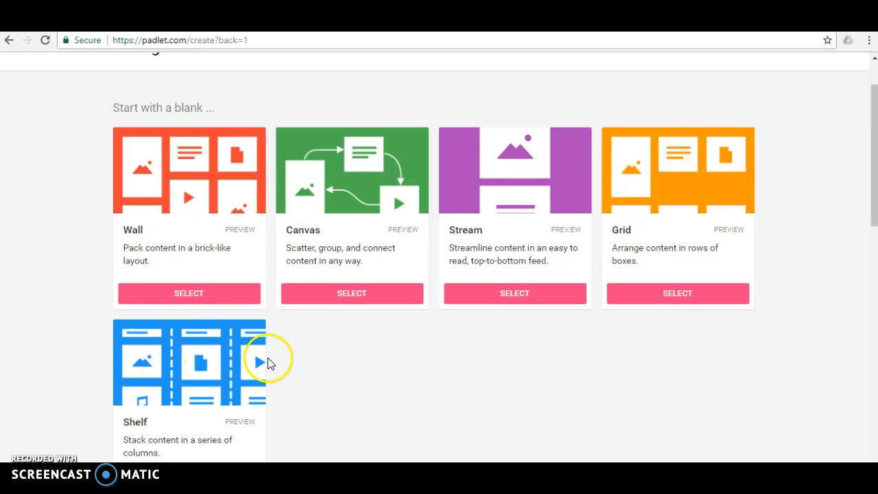
scroll(269, 363, down, 1)
scroll(210, 304, down, 1)
scroll(210, 277, up, 1)
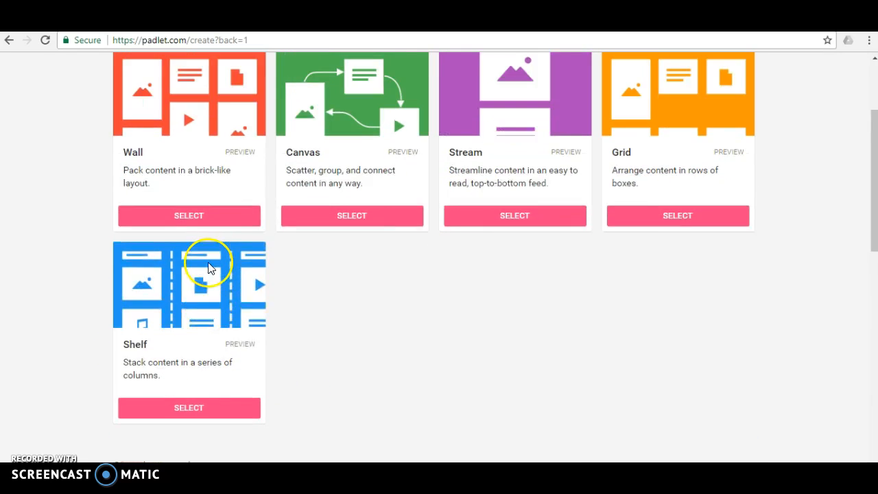
scroll(210, 268, up, 2)
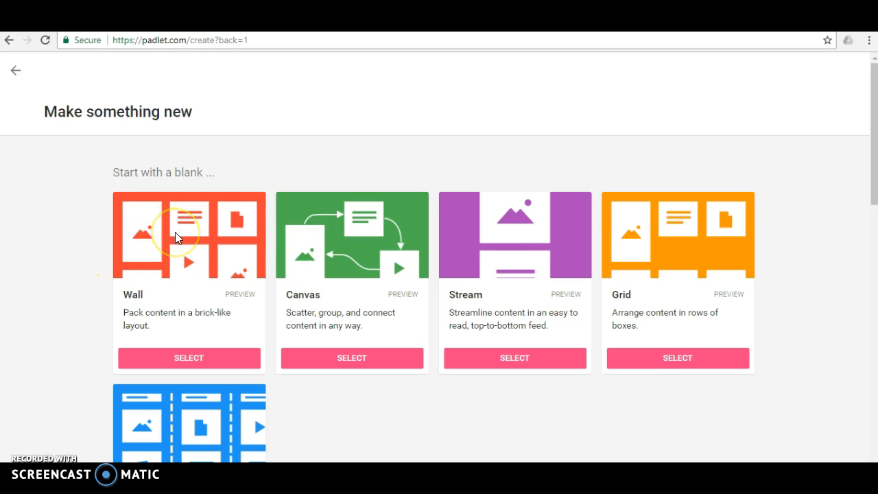
- Create a Wall padlet and set its title to Wrongful Convictions
click(158, 358)
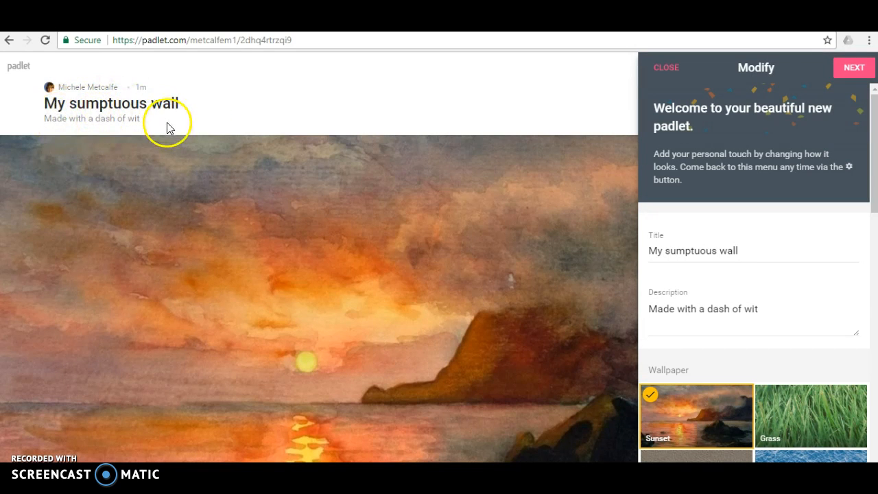
click(740, 252)
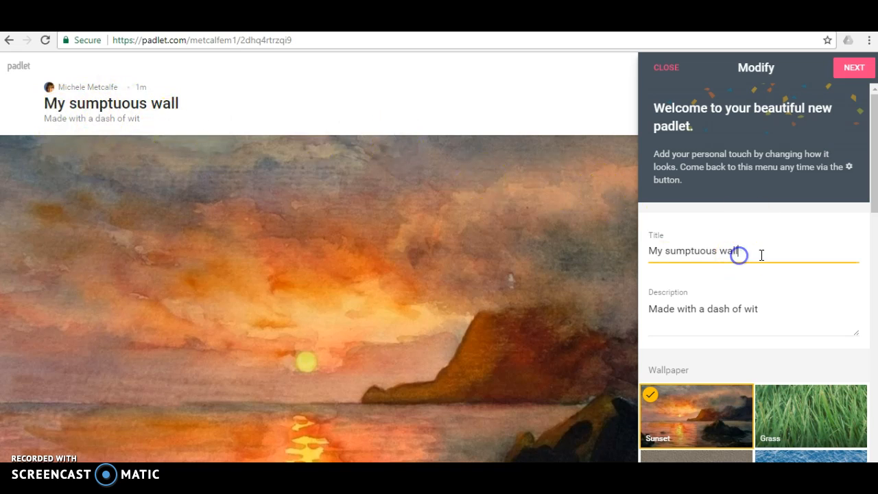
key(BackSpace)
key(BackSpace)
key(BackSpace)
key(BackSpace)
key(BackSpace)
key(BackSpace)
key(BackSpace)
key(BackSpace)
key(BackSpace)
key(BackSpace)
key(BackSpace)
key(BackSpace)
key(BackSpace)
key(BackSpace)
key(BackSpace)
key(BackSpace)
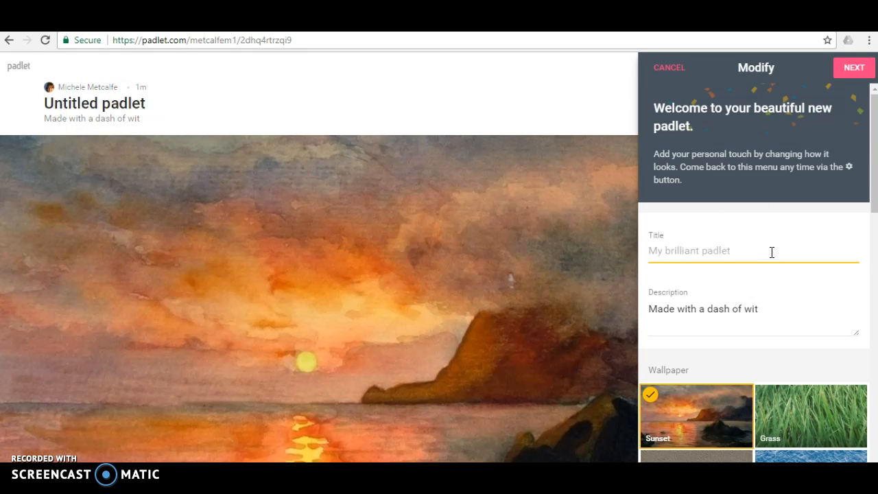
text(Wrongful Convictions)
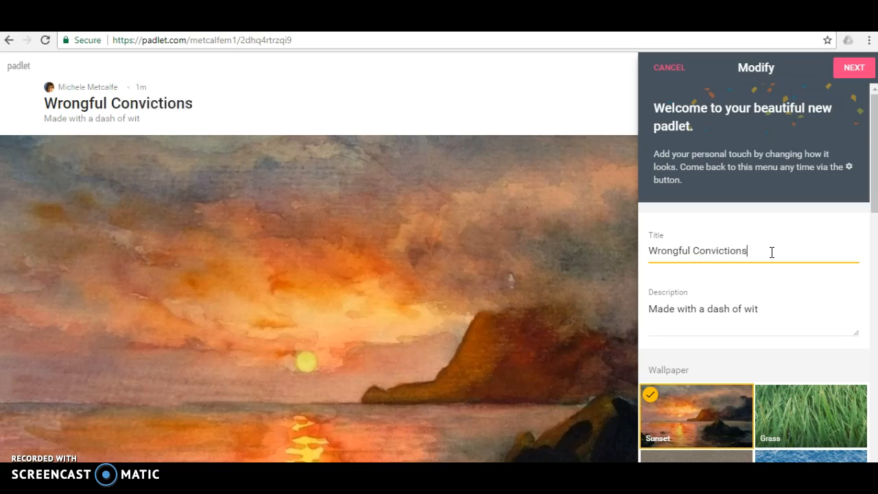
- Replace the padlet description with Group #5
click(760, 307)
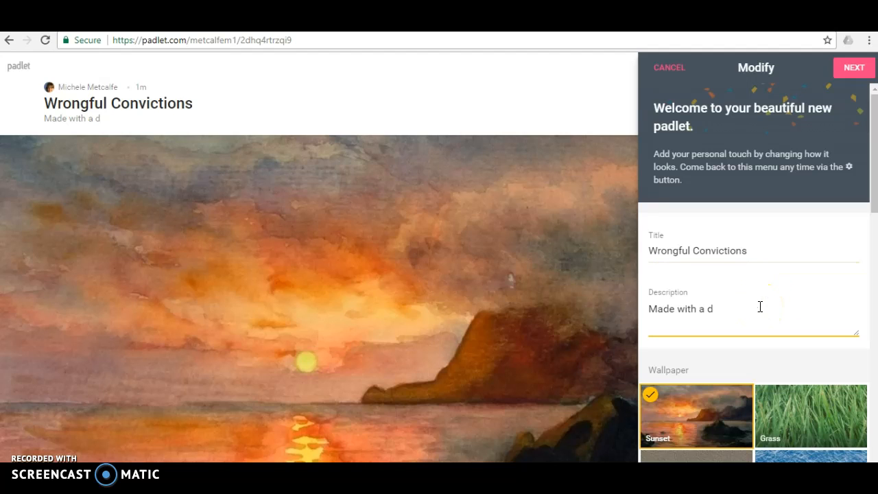
key(BackSpace)
key(BackSpace)
key(BackSpace)
key(BackSpace)
key(BackSpace)
key(BackSpace)
key(BackSpace)
key(BackSpace)
key(BackSpace)
key(BackSpace)
key(BackSpace)
key(BackSpace)
key(BackSpace)
text(Group #5)
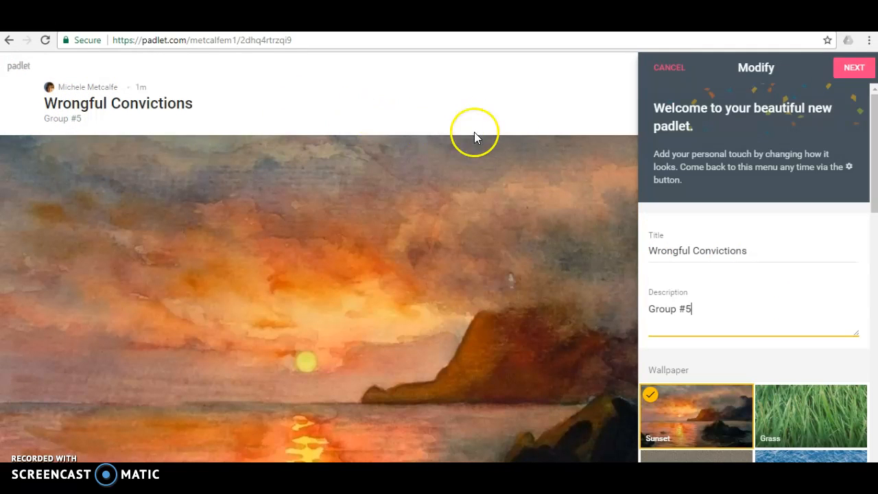
- Change the wallpaper to Malm from the full wallpaper gallery
scroll(762, 157, down, 2)
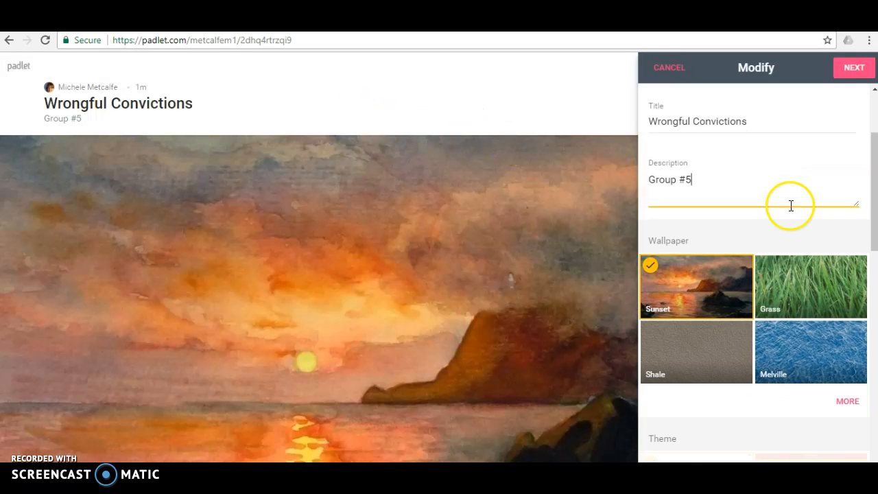
scroll(790, 204, down, 2)
click(854, 276)
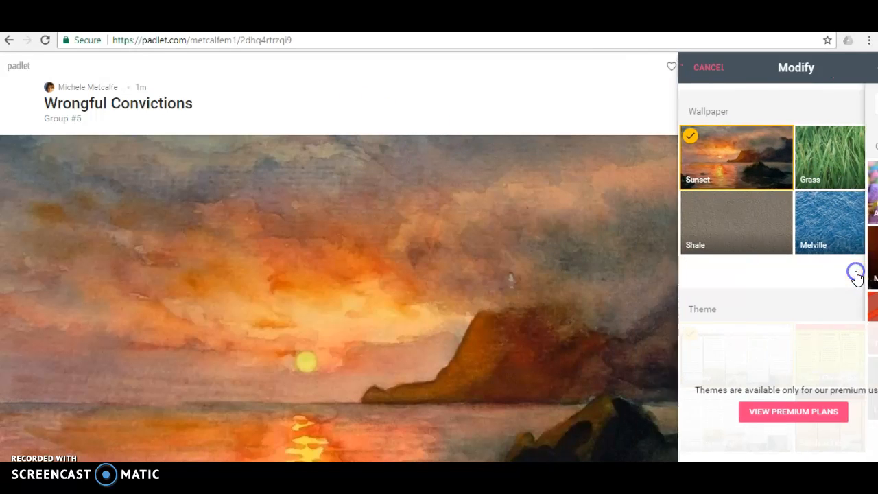
scroll(840, 251, down, 3)
scroll(841, 251, down, 10)
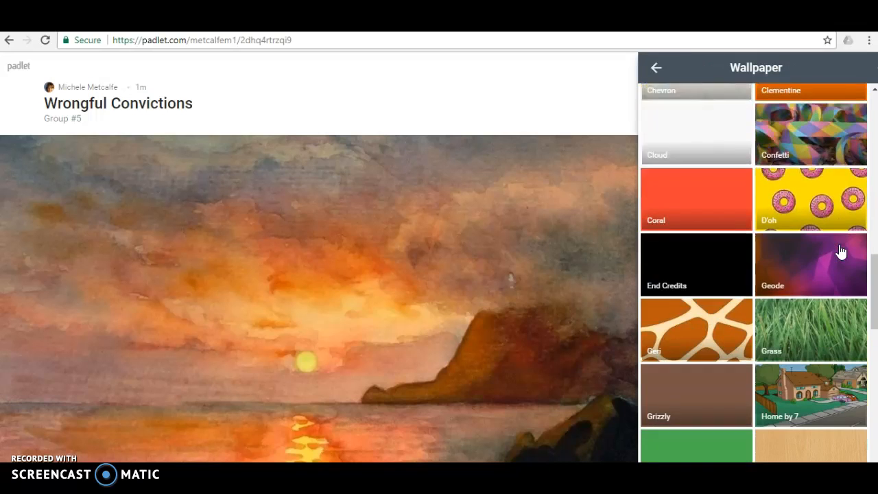
scroll(840, 251, down, 10)
click(674, 288)
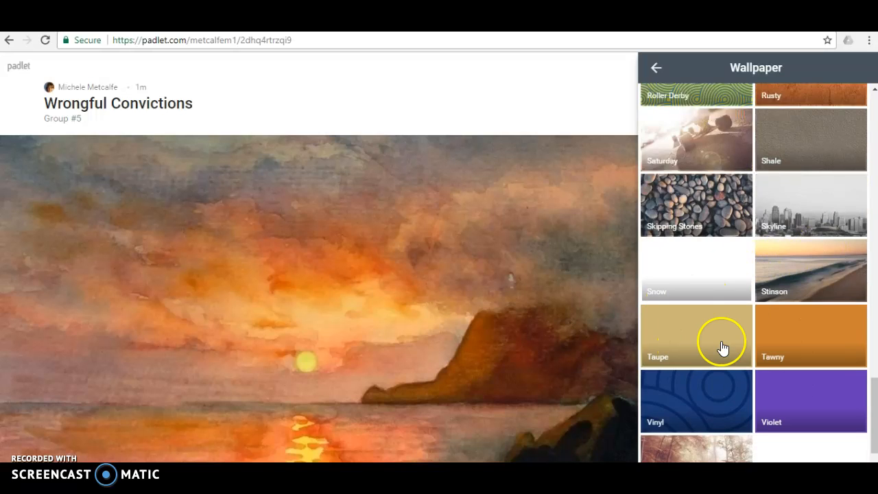
scroll(761, 339, down, 1)
scroll(784, 337, up, 5)
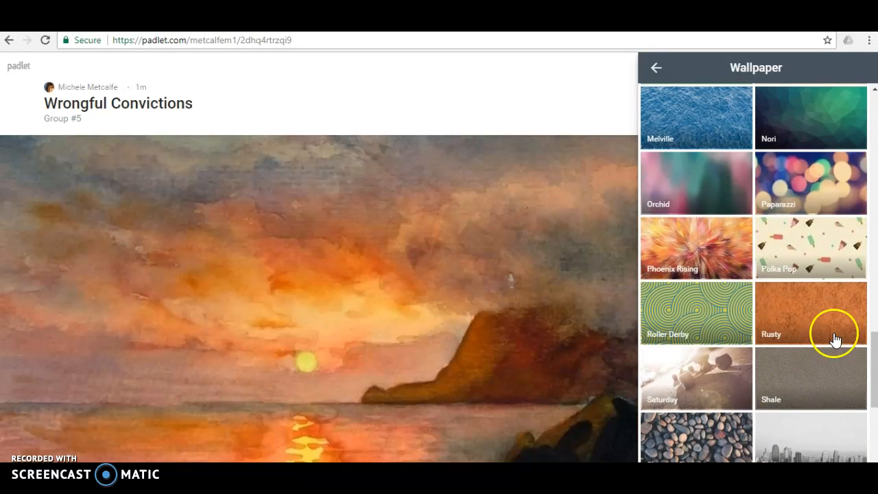
scroll(792, 371, up, 3)
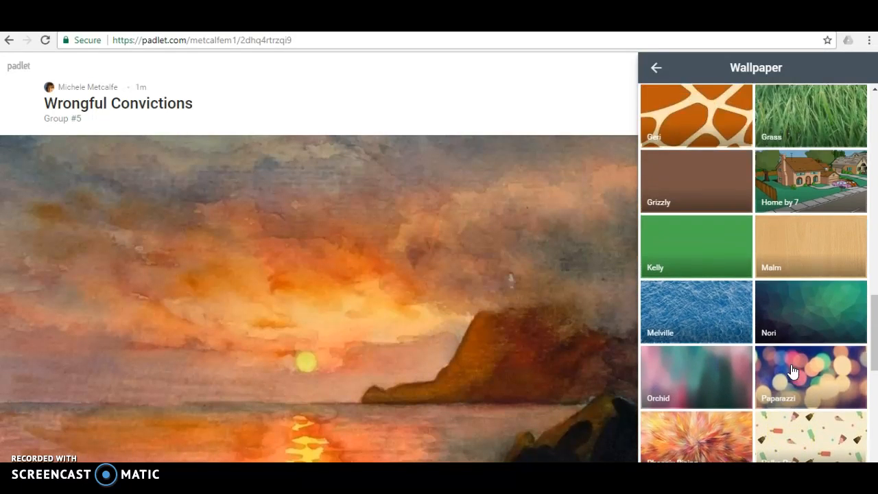
scroll(792, 371, up, 2)
click(829, 366)
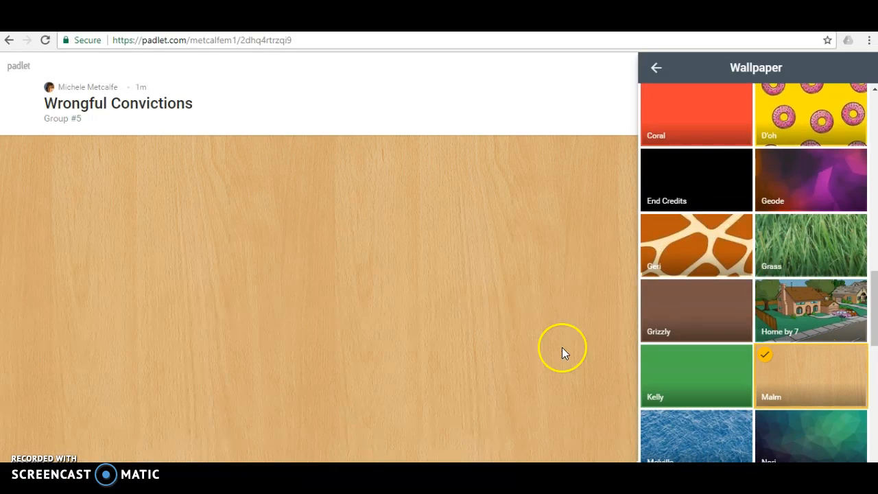
scroll(839, 347, up, 10)
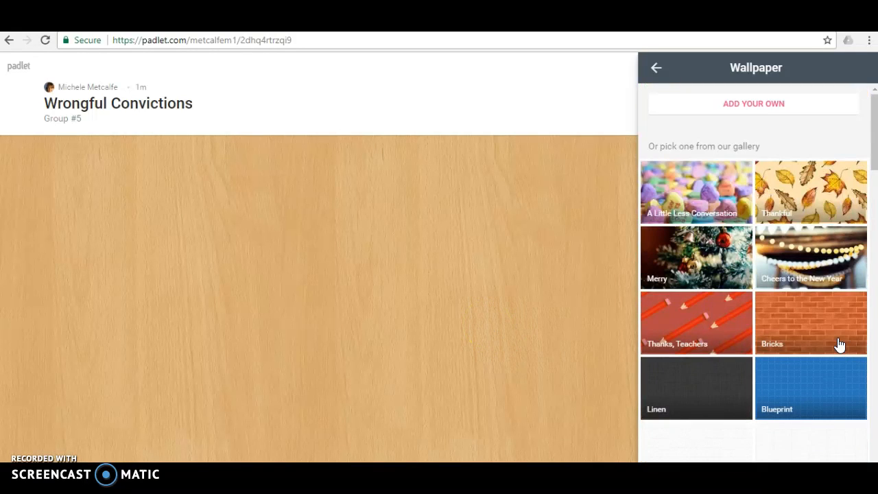
click(655, 68)
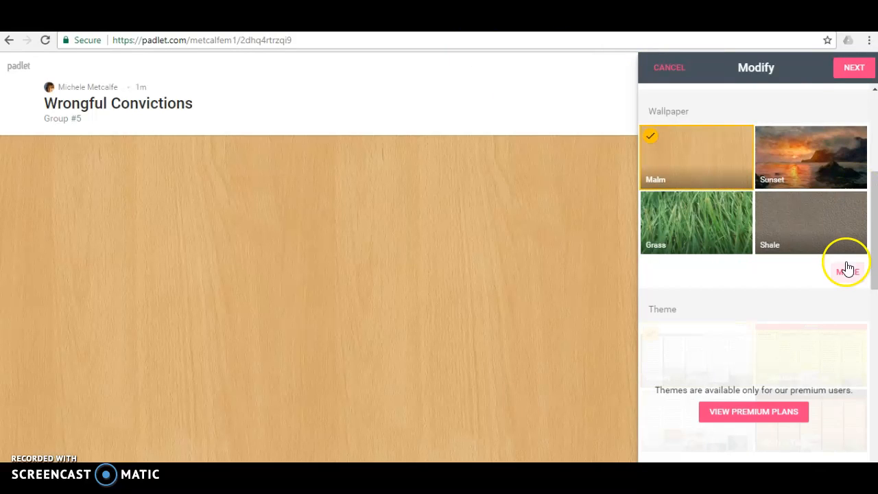
- Choose the sun icon to symbolize the padlet
scroll(803, 274, down, 1)
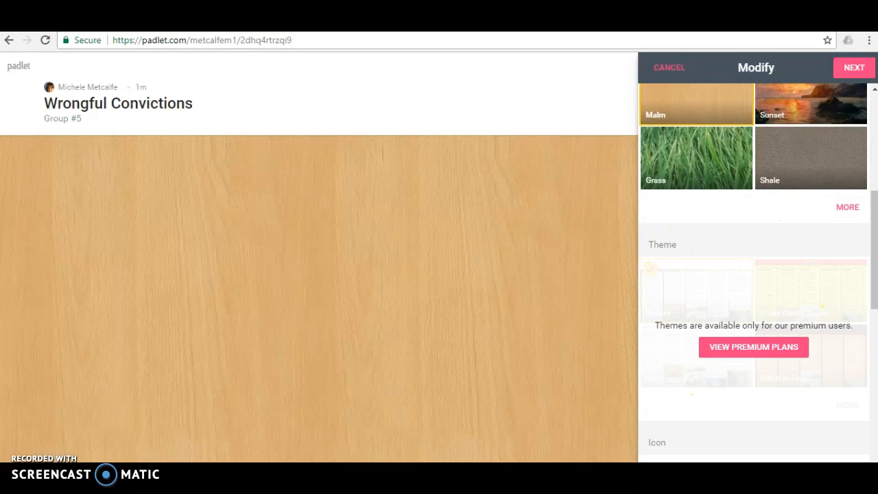
drag(875, 265, 873, 363)
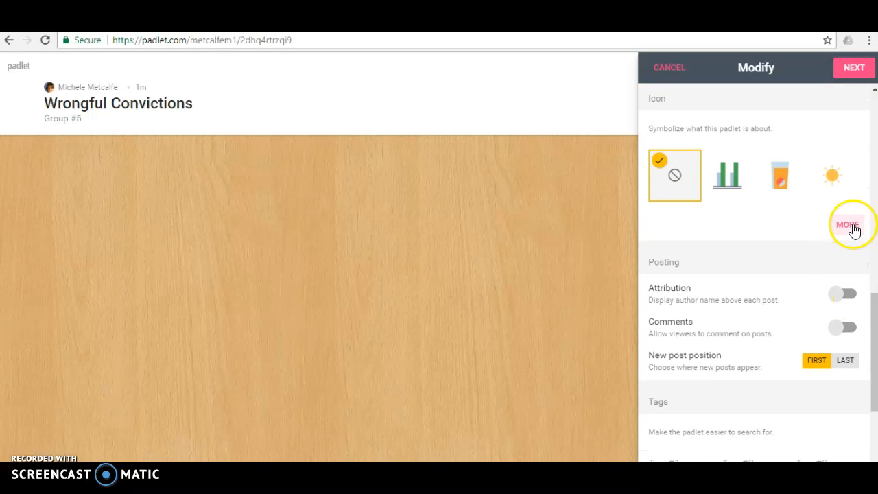
click(833, 178)
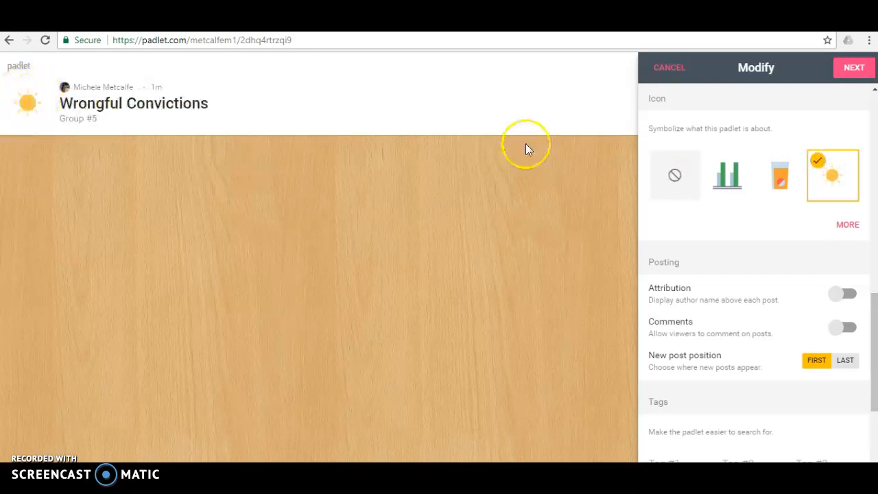
- Turn on Attribution and Comments in the posting settings
scroll(777, 237, down, 1)
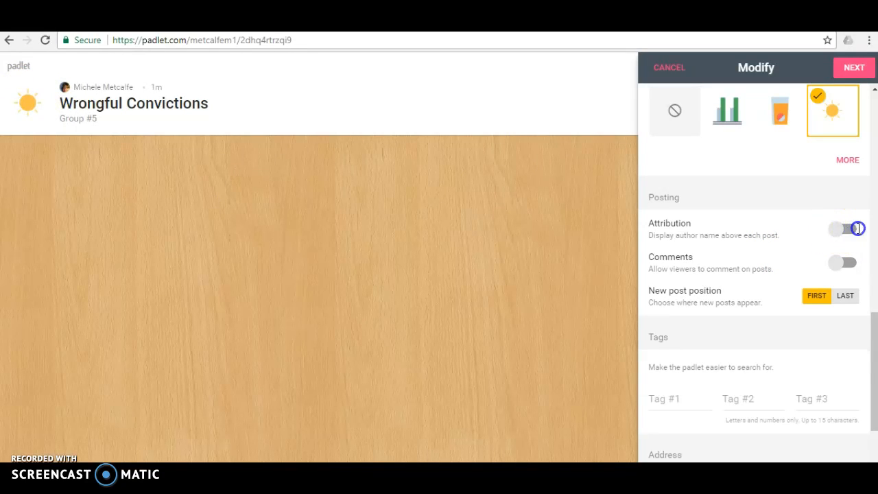
click(841, 229)
click(850, 263)
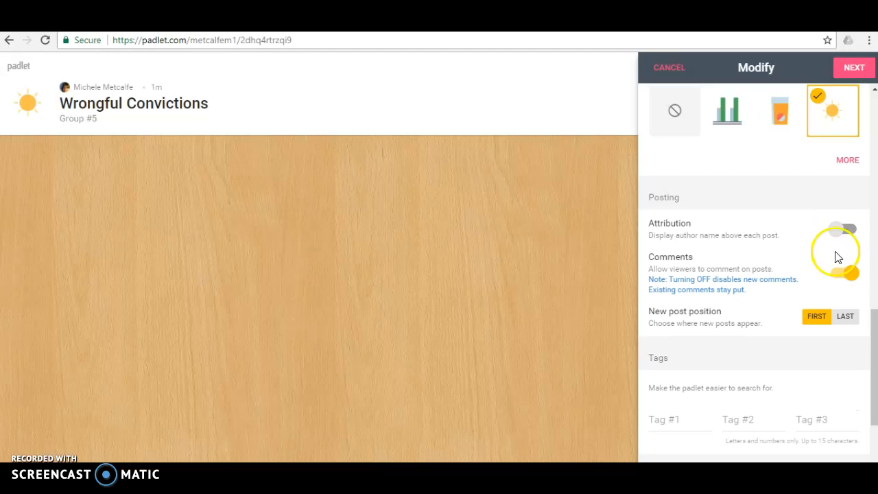
click(841, 234)
- Set the new post position to Last and continue to the privacy settings
scroll(788, 254, down, 1)
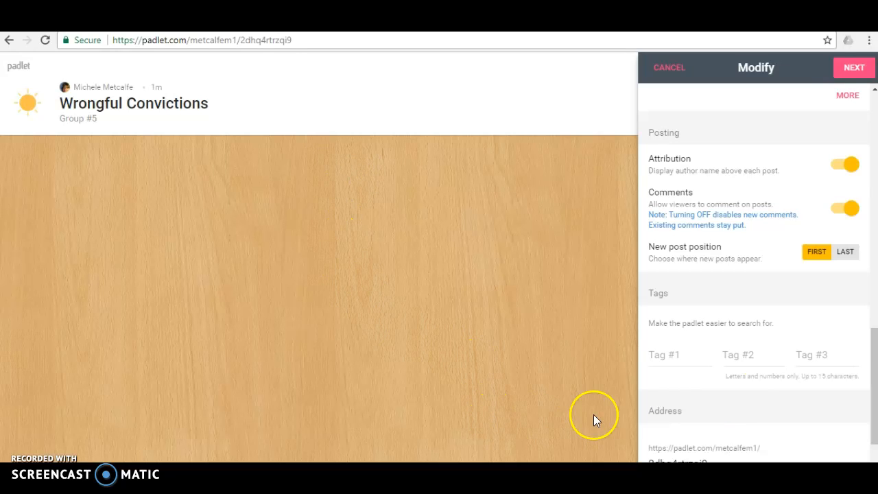
click(846, 251)
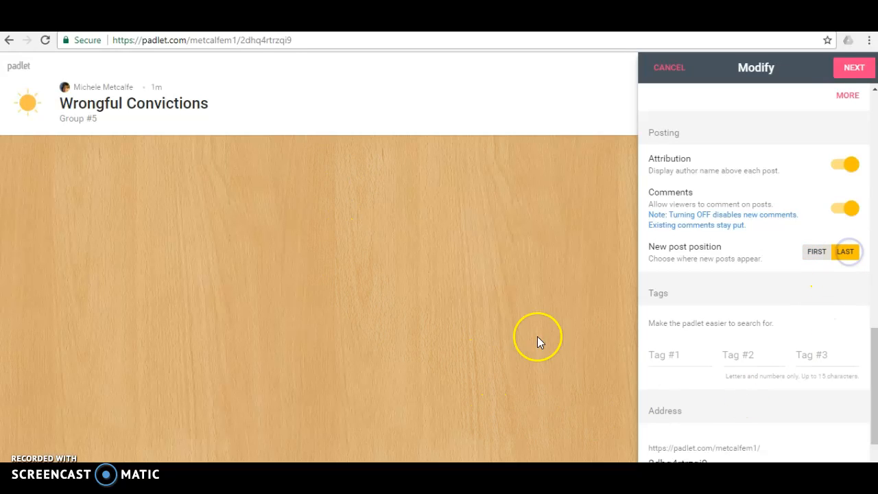
scroll(766, 312, down, 3)
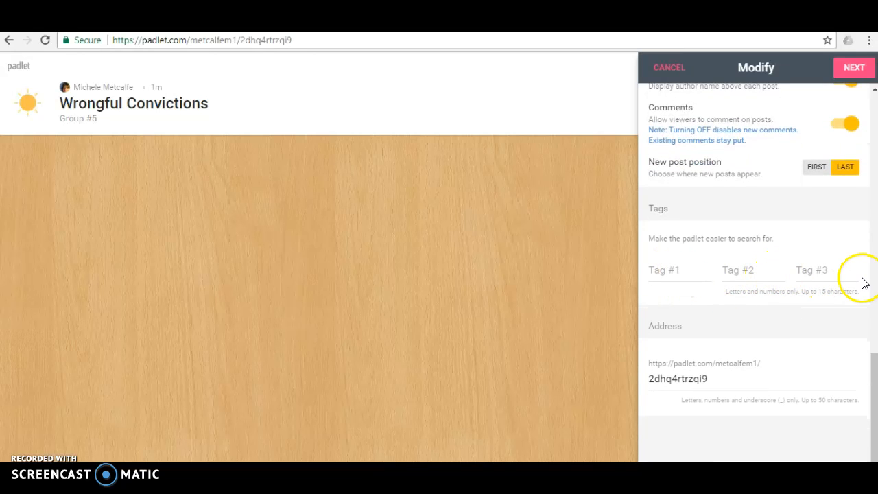
scroll(865, 284, up, 2)
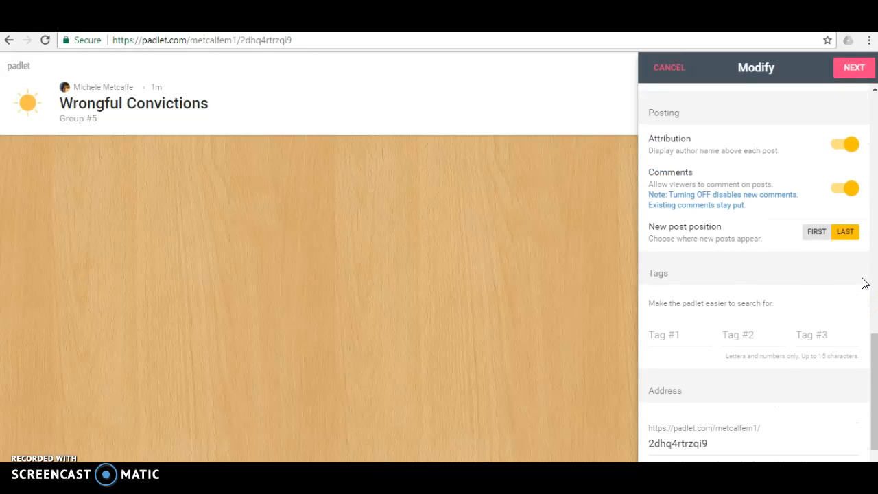
click(853, 69)
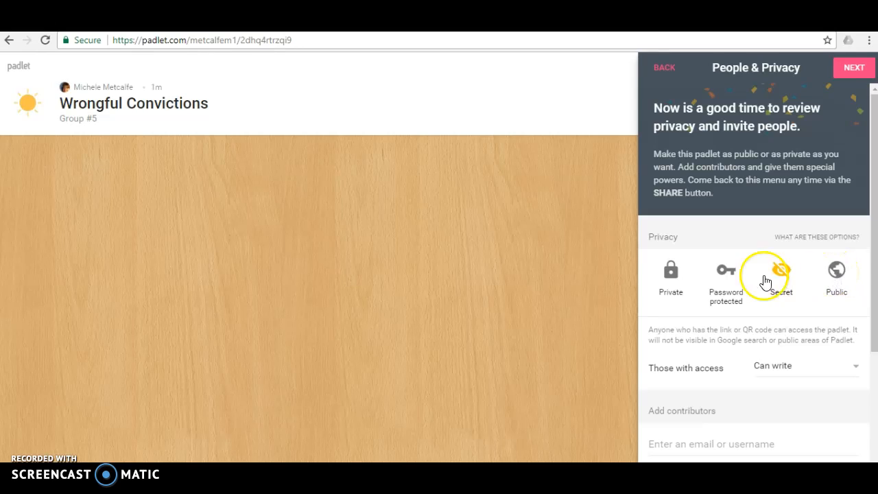
- Set those with access to Can read in the privacy settings and continue past them
click(725, 290)
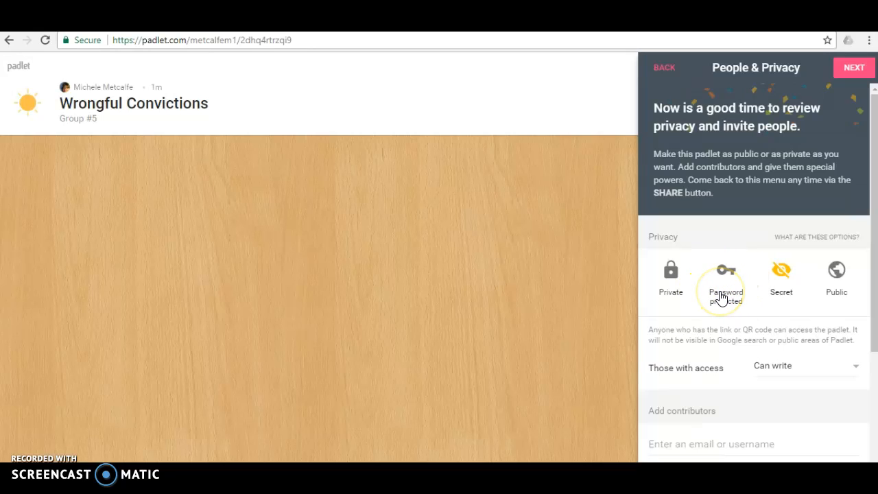
click(846, 287)
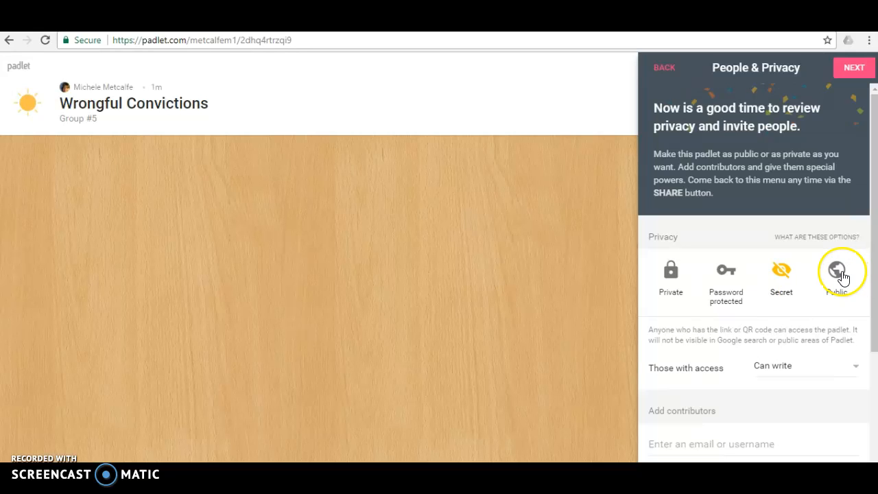
drag(874, 256, 871, 405)
click(856, 187)
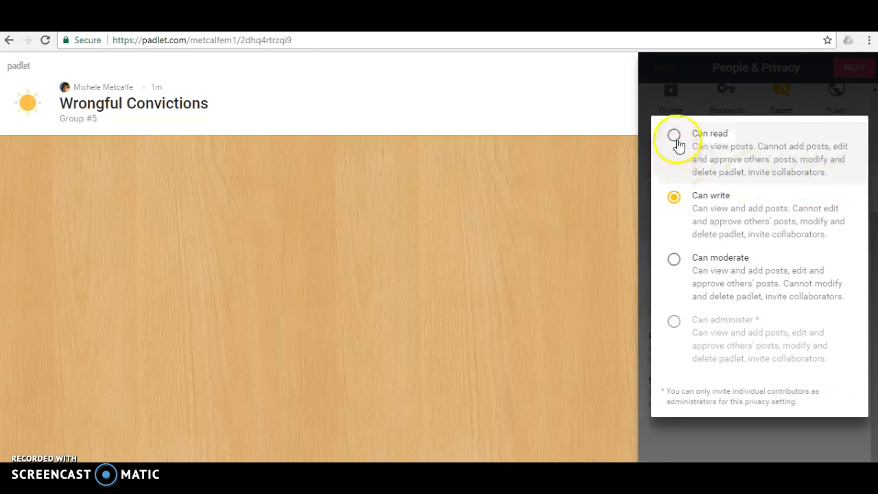
click(676, 137)
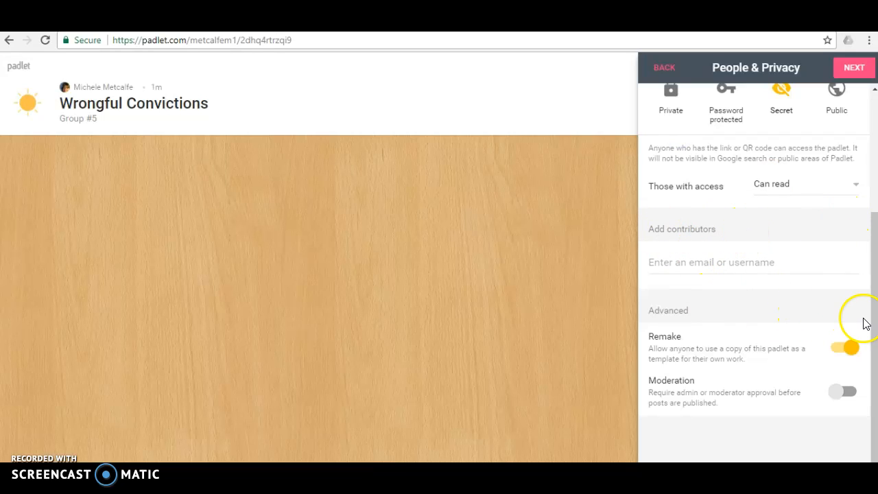
click(855, 68)
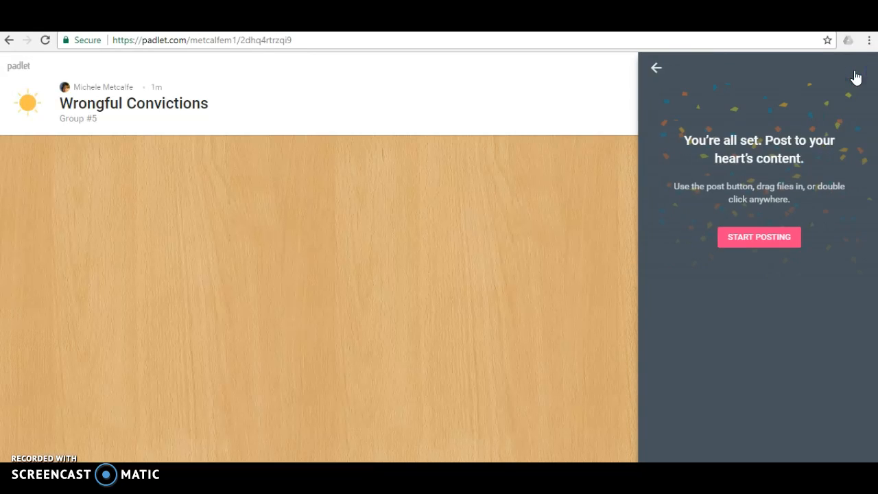
- Close the setup panels and add a new post titled business letter
click(657, 68)
click(658, 68)
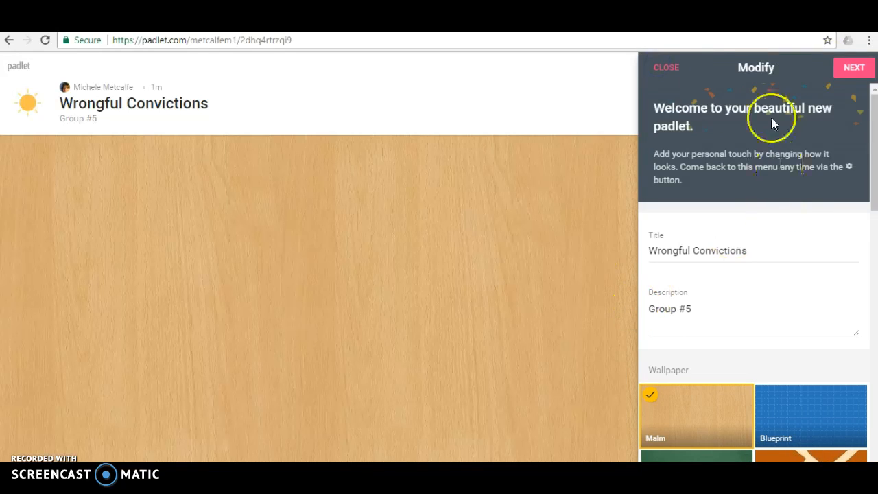
click(658, 66)
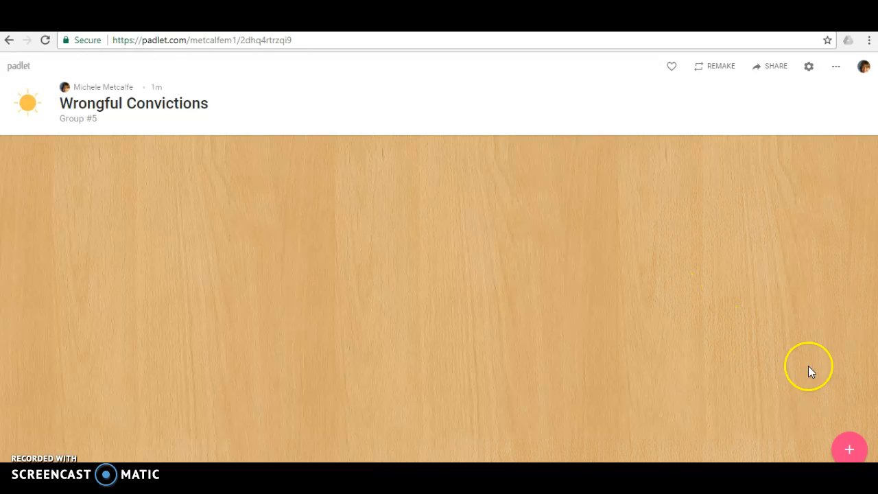
click(853, 451)
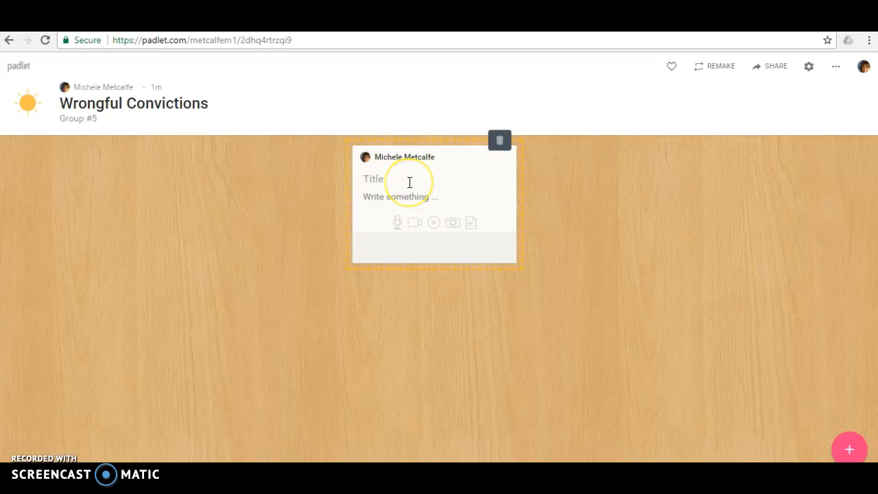
text(business letter)
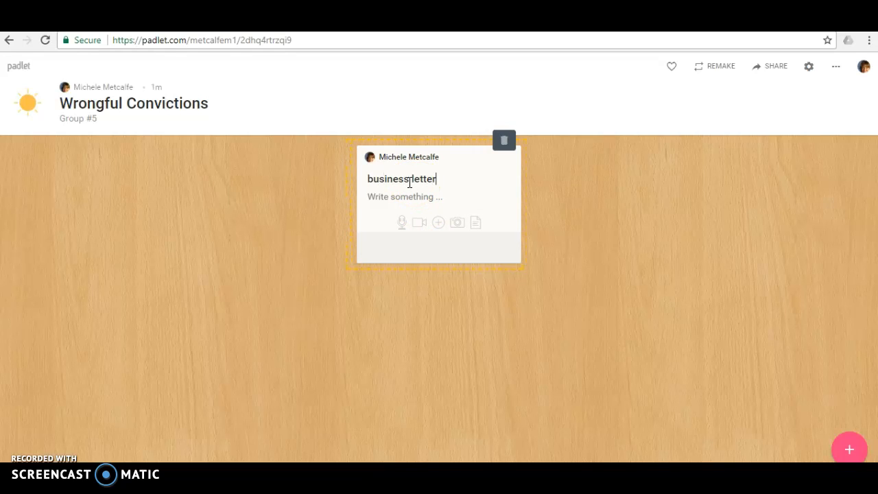
click(404, 199)
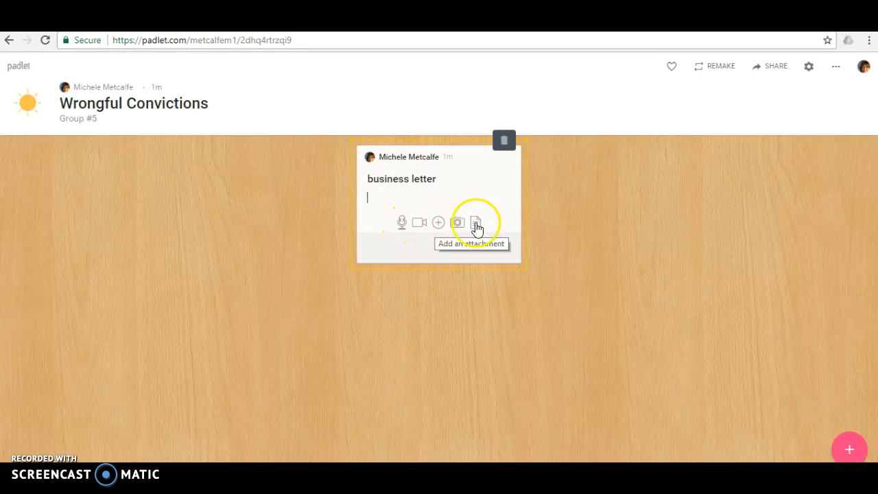
- Attach the file Summer Reading Selections 2017 from the computer to the business letter post
click(440, 227)
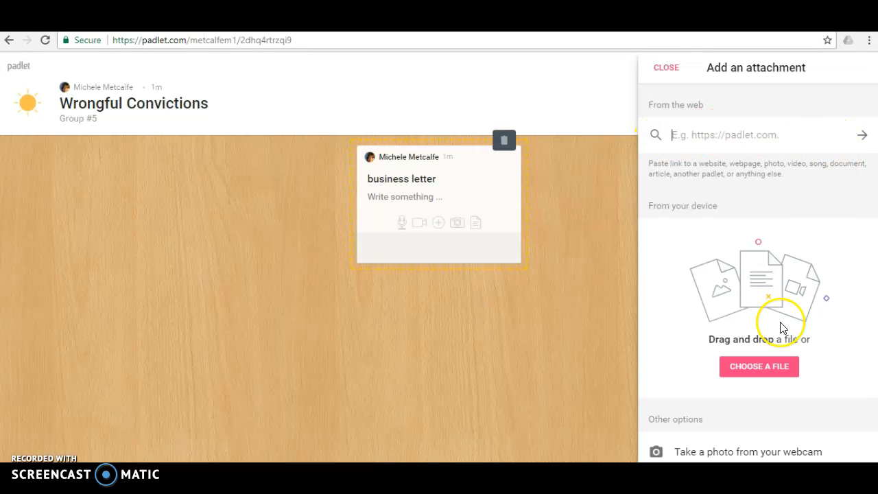
click(767, 370)
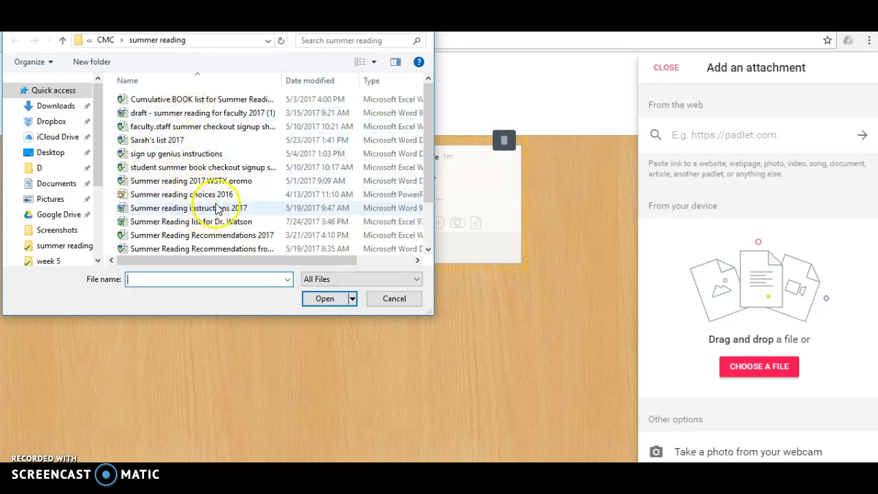
scroll(185, 195, down, 1)
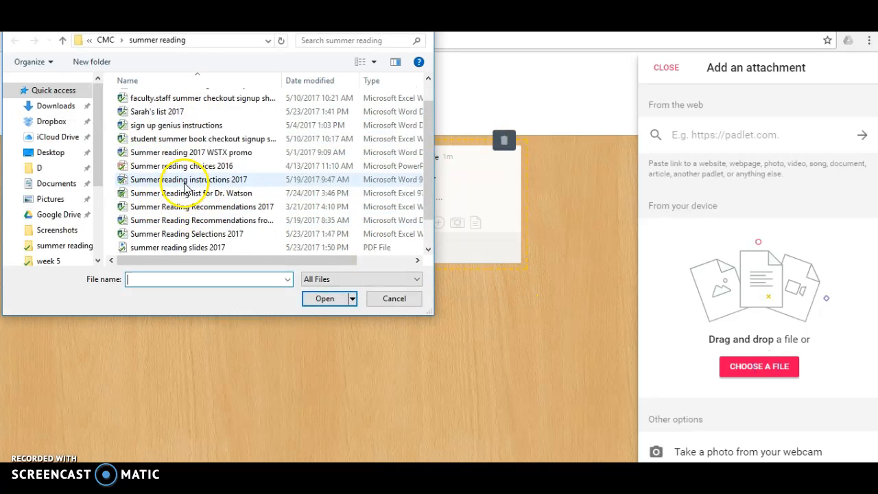
click(180, 233)
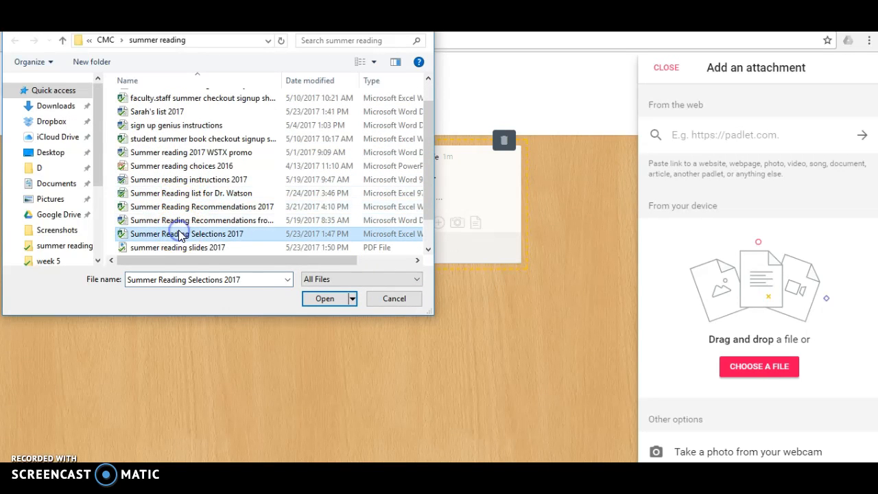
click(322, 299)
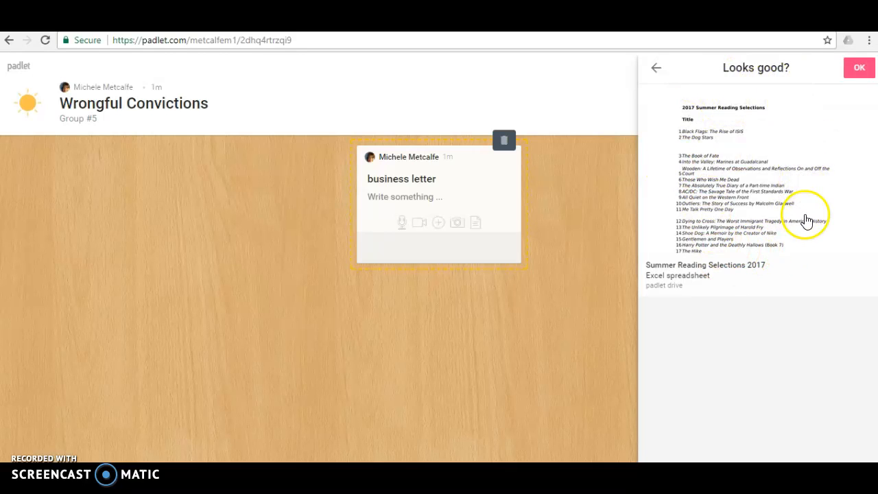
click(861, 69)
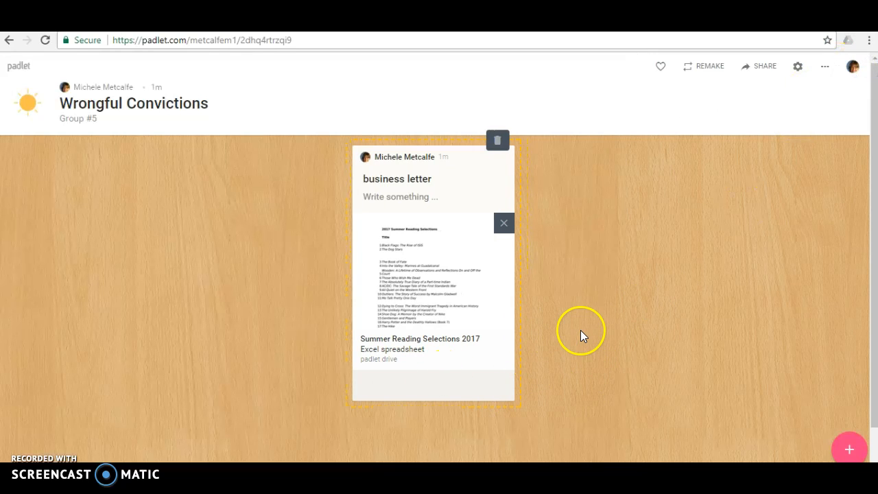
- Add a second post titled innocence project
click(849, 448)
click(466, 178)
text(i)
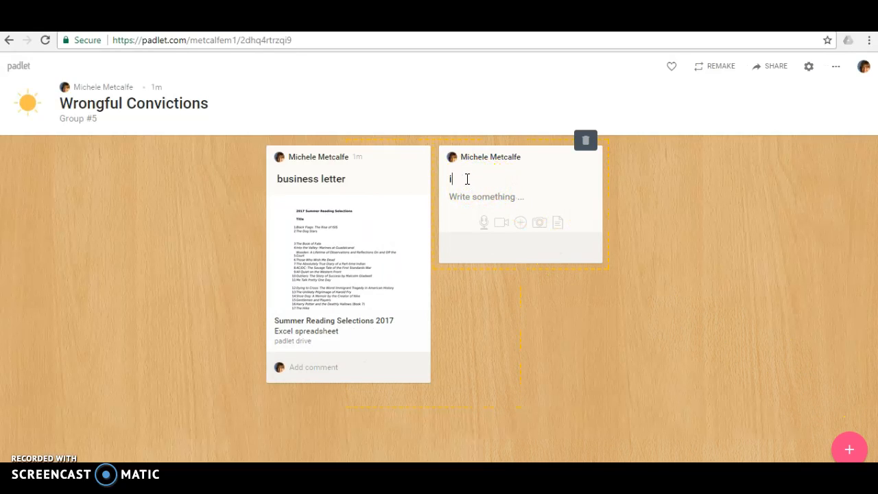
text(nnocenc)
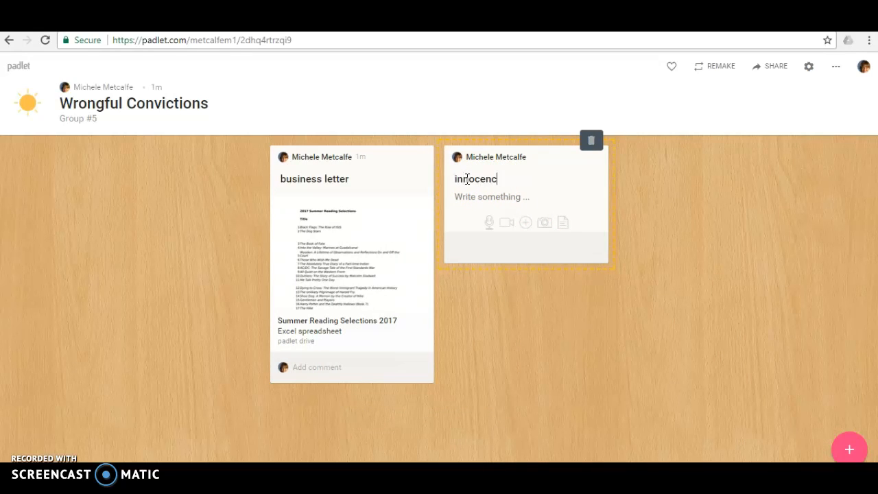
text(e project)
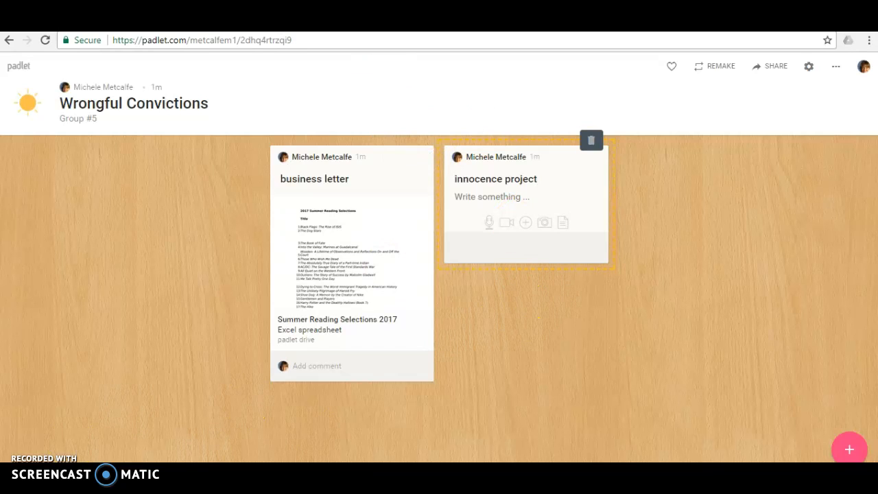
click(526, 224)
click(735, 136)
right_click(735, 136)
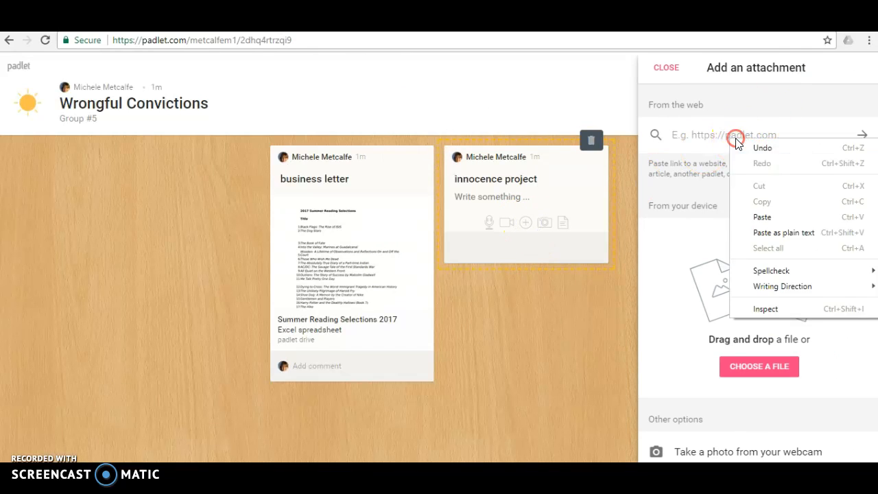
click(761, 218)
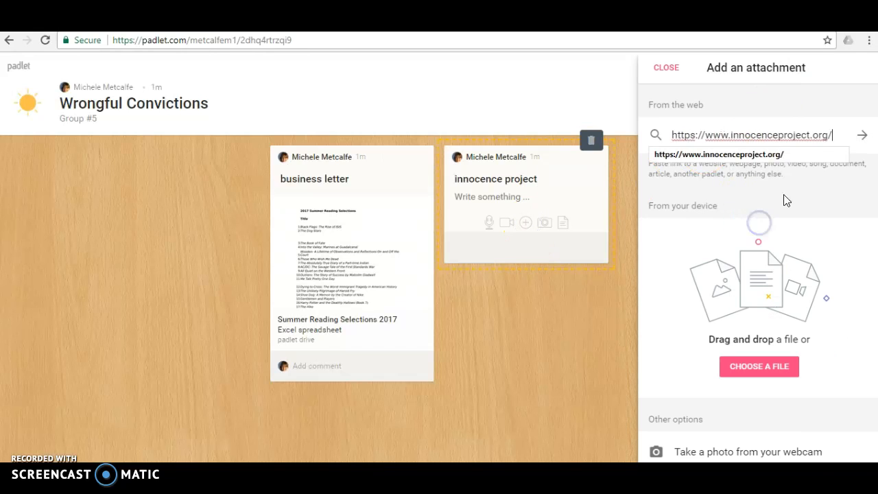
click(863, 137)
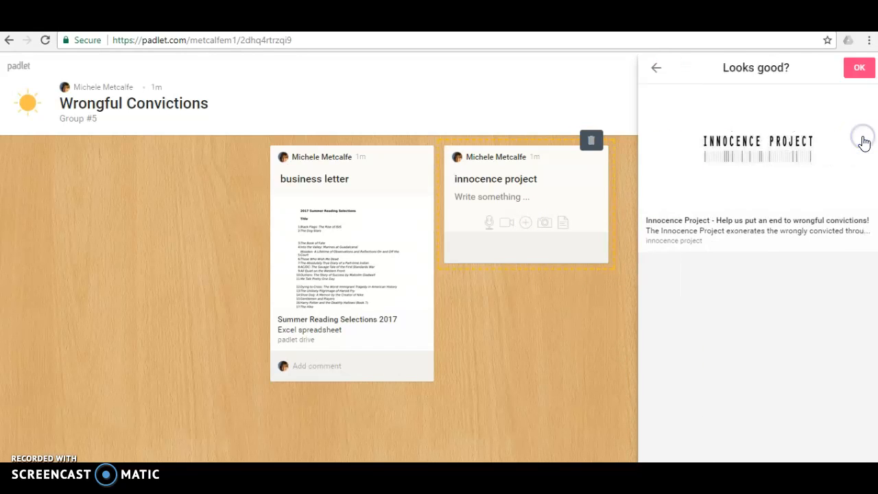
click(859, 67)
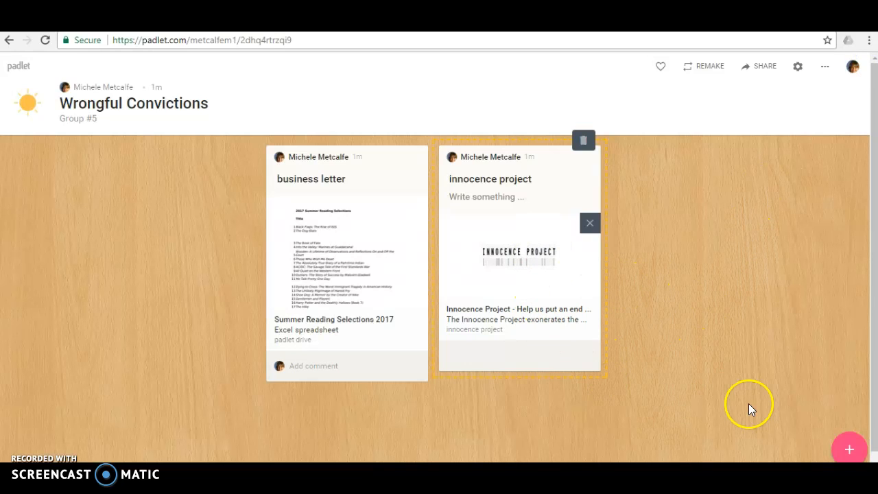
click(848, 450)
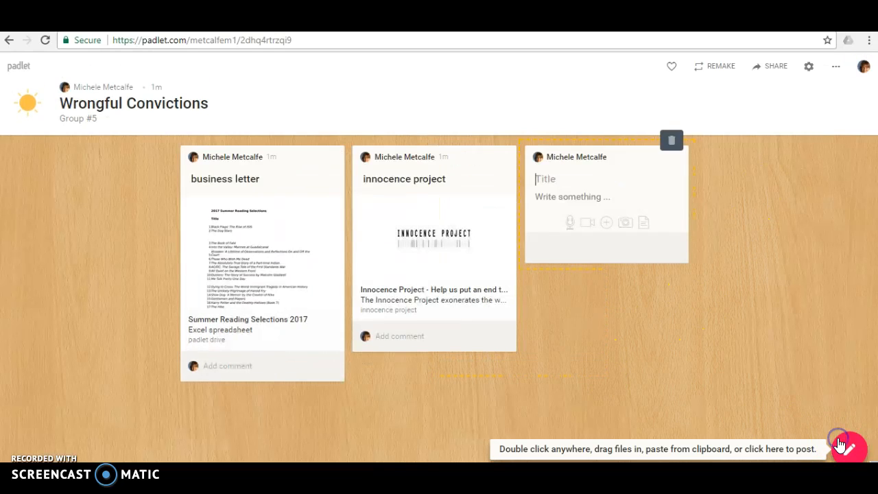
click(606, 226)
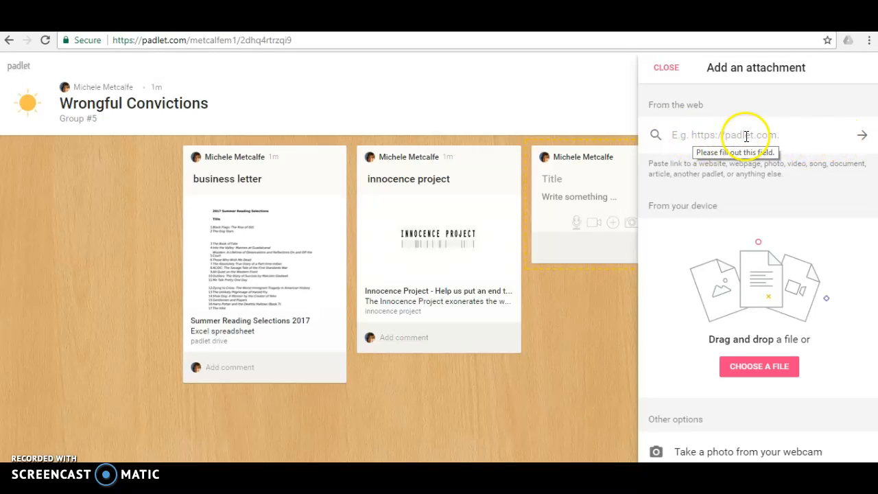
click(671, 72)
click(645, 196)
click(314, 265)
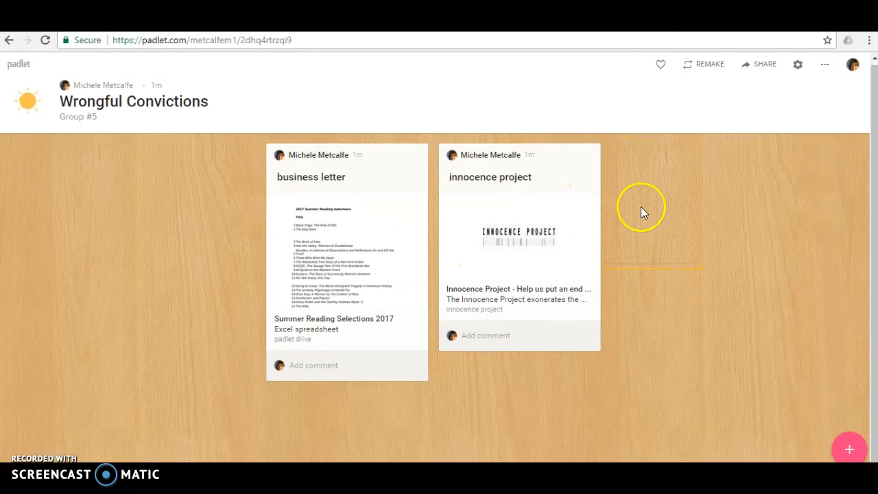
- Try swapping the order of the two posts by dragging them
drag(526, 196, 82, 252)
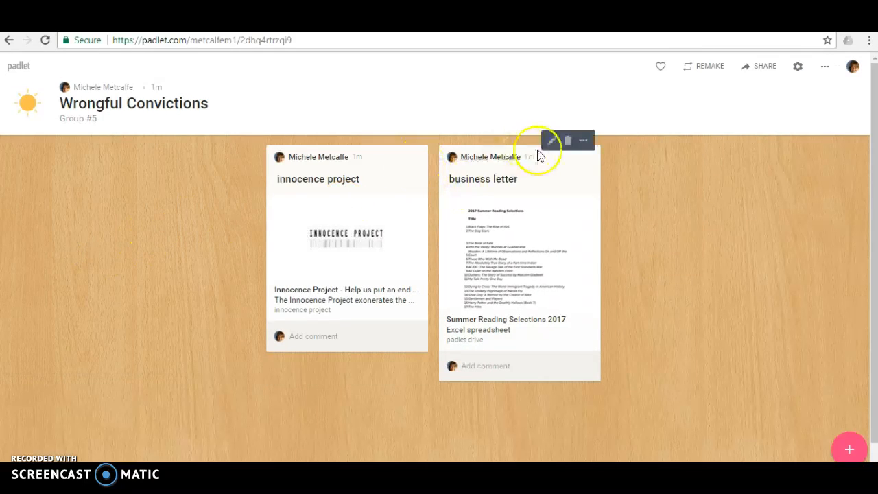
drag(525, 172, 124, 258)
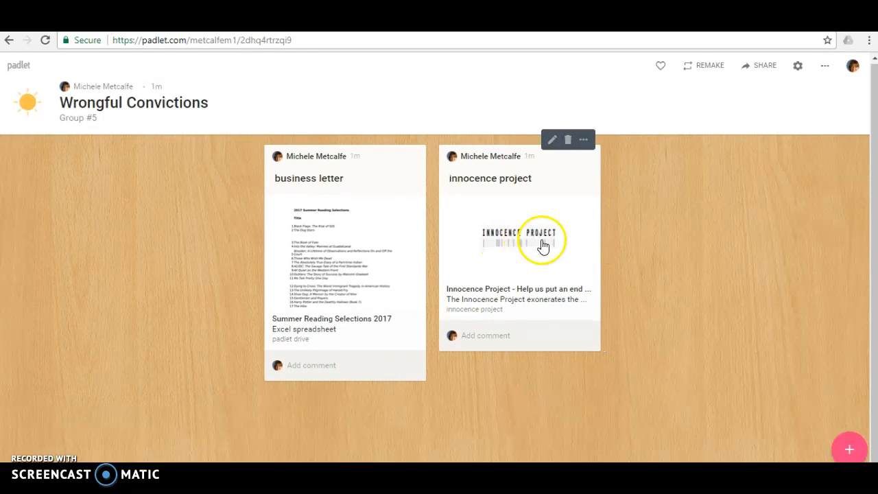